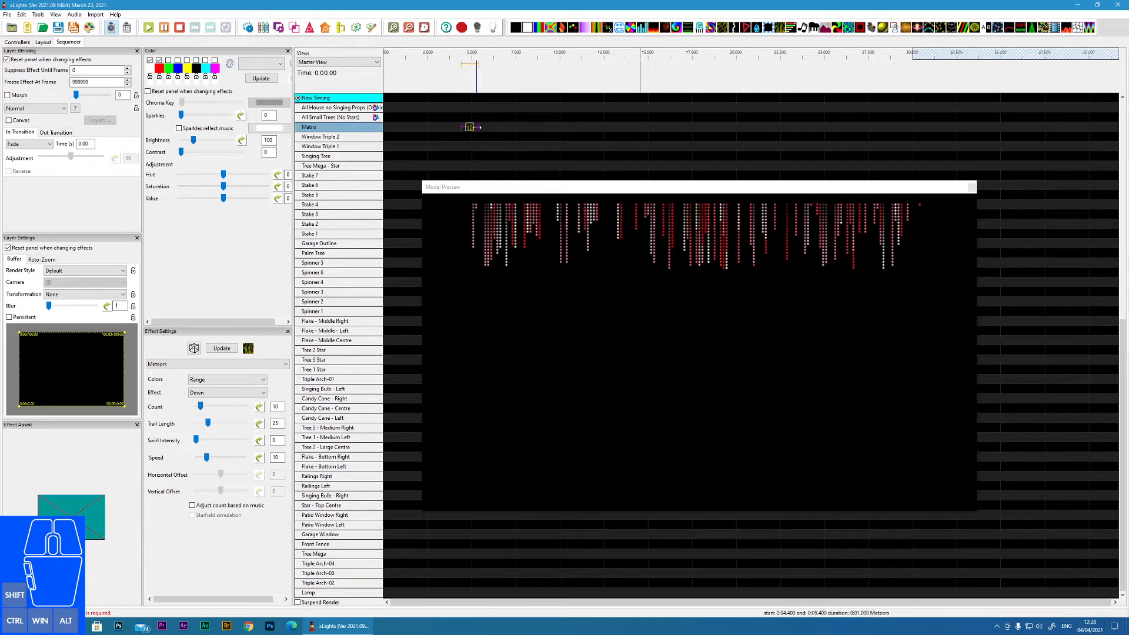
- Extend the Meteors effect on the Matrix row to about 9.5 seconds and set its colors to Rainbow
drag(479, 127, 550, 128)
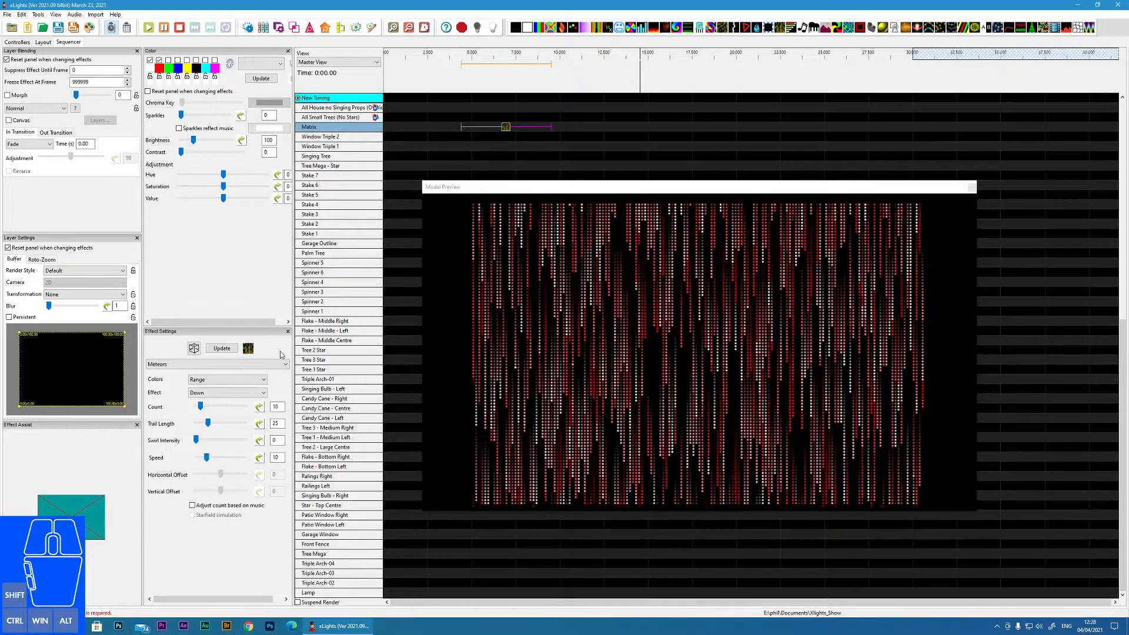
click(199, 380)
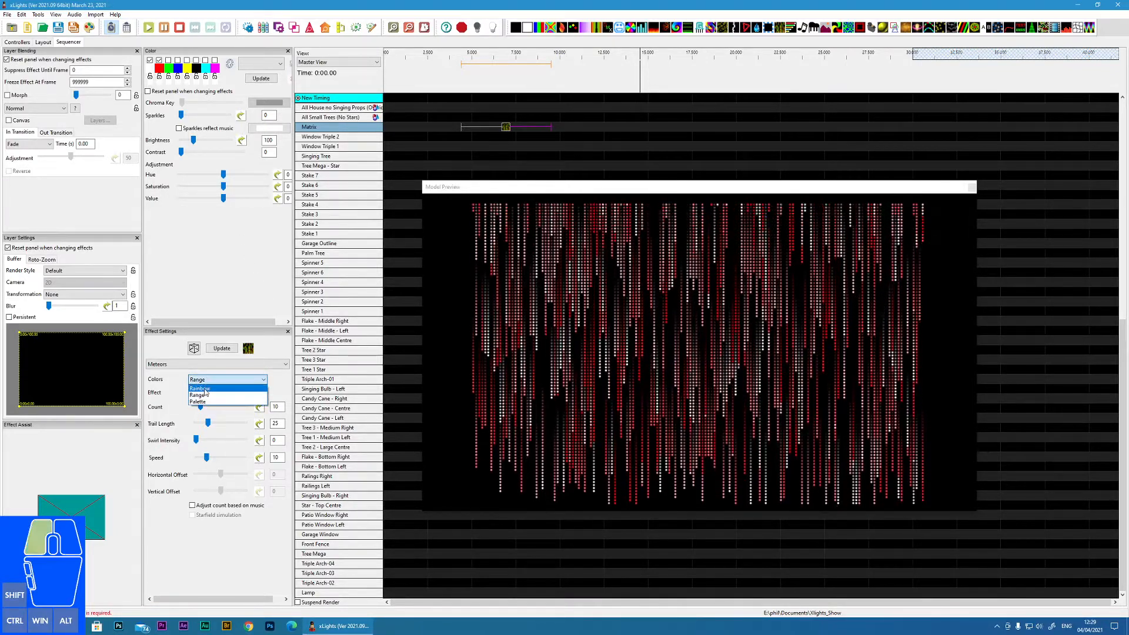
click(199, 388)
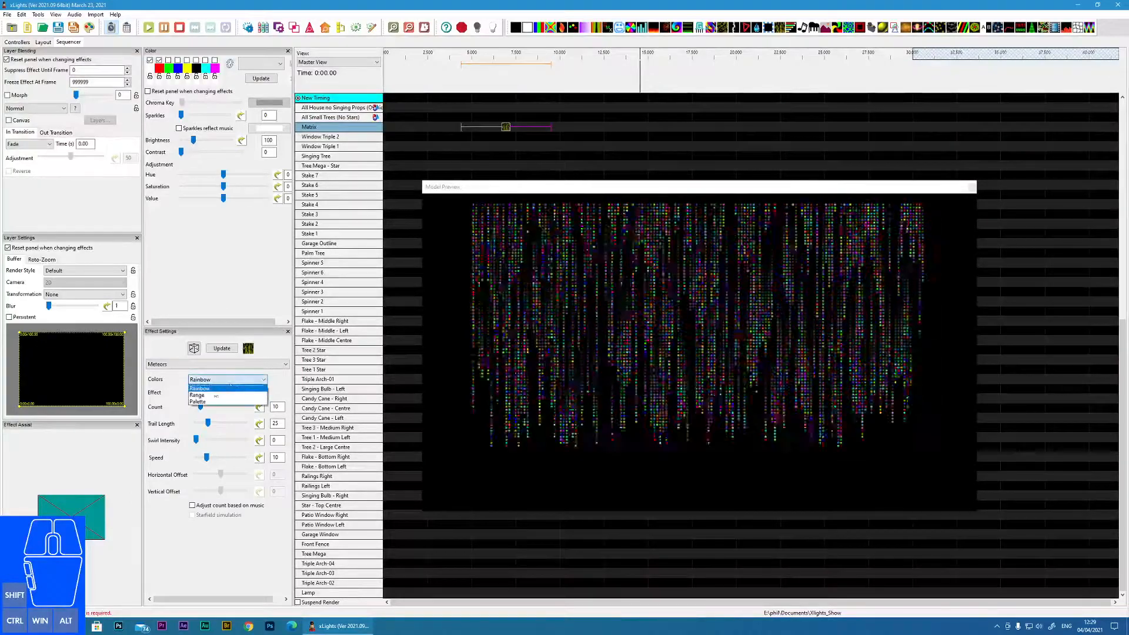
- Set the meteor colors to Range and disable white in the palette, keeping only red and green enabled
click(216, 396)
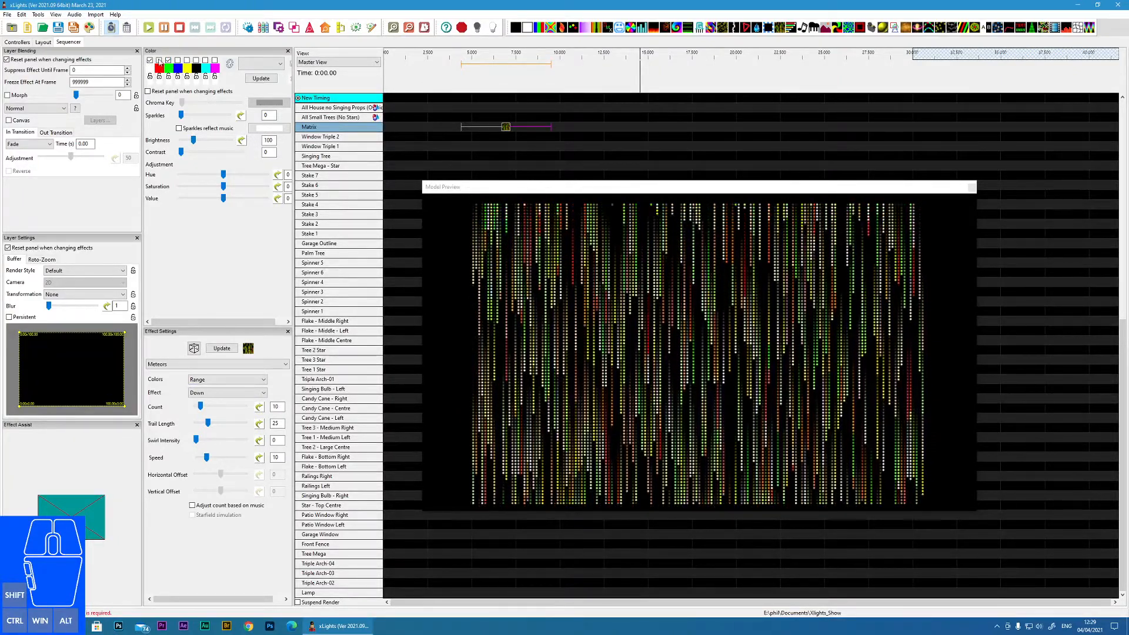
click(168, 61)
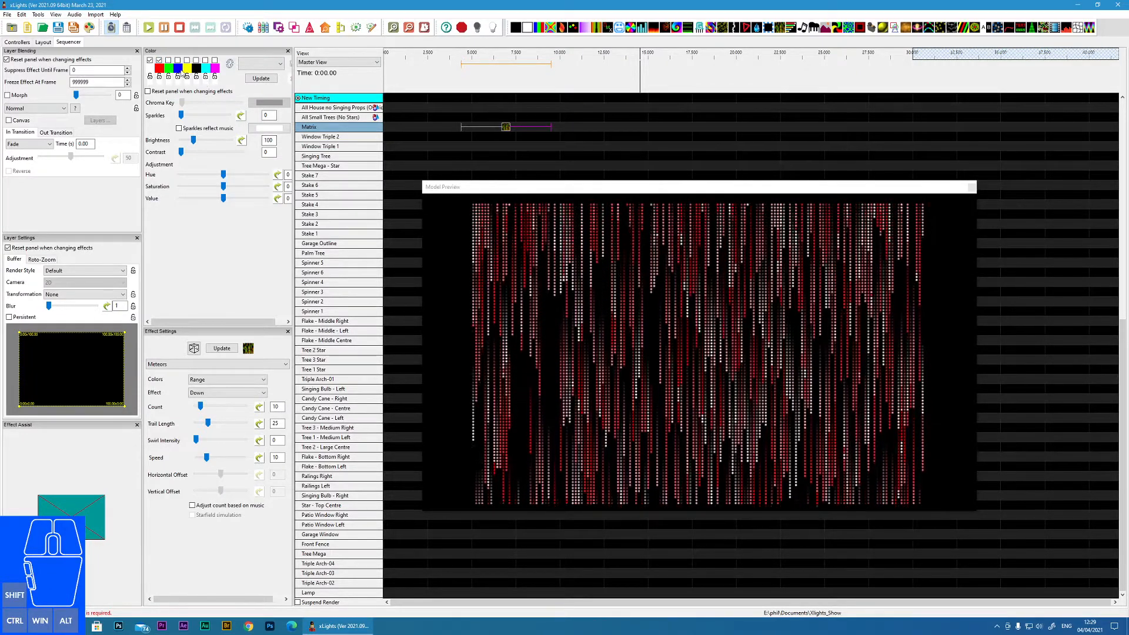
click(150, 60)
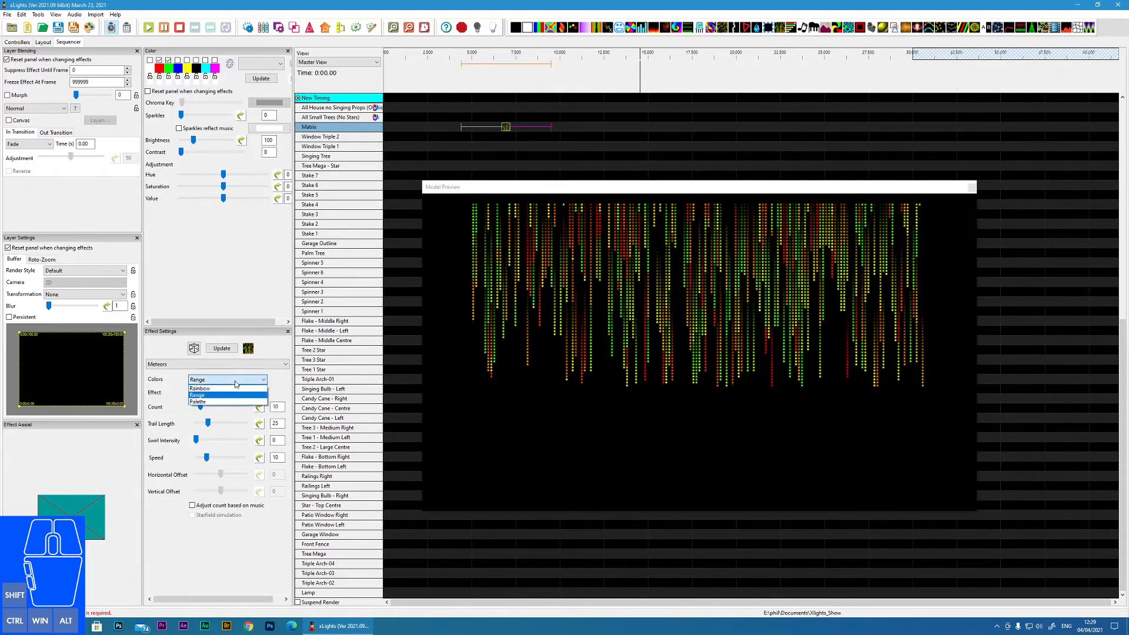
- Switch the meteor colors to Palette and try adding blue and yellow before disabling both again
click(210, 402)
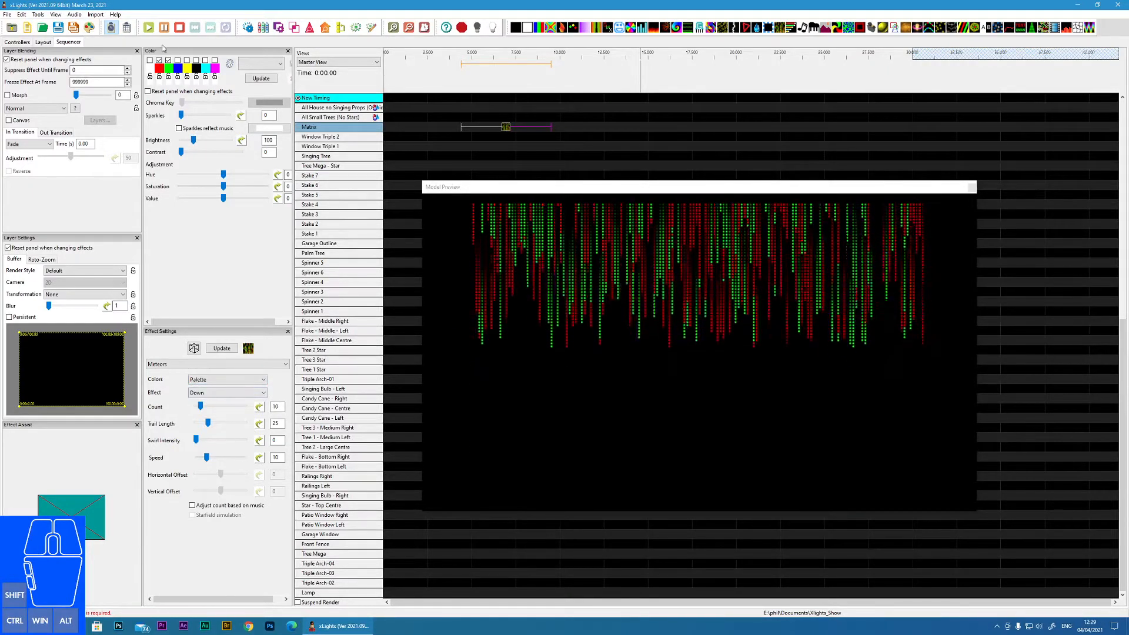
click(178, 61)
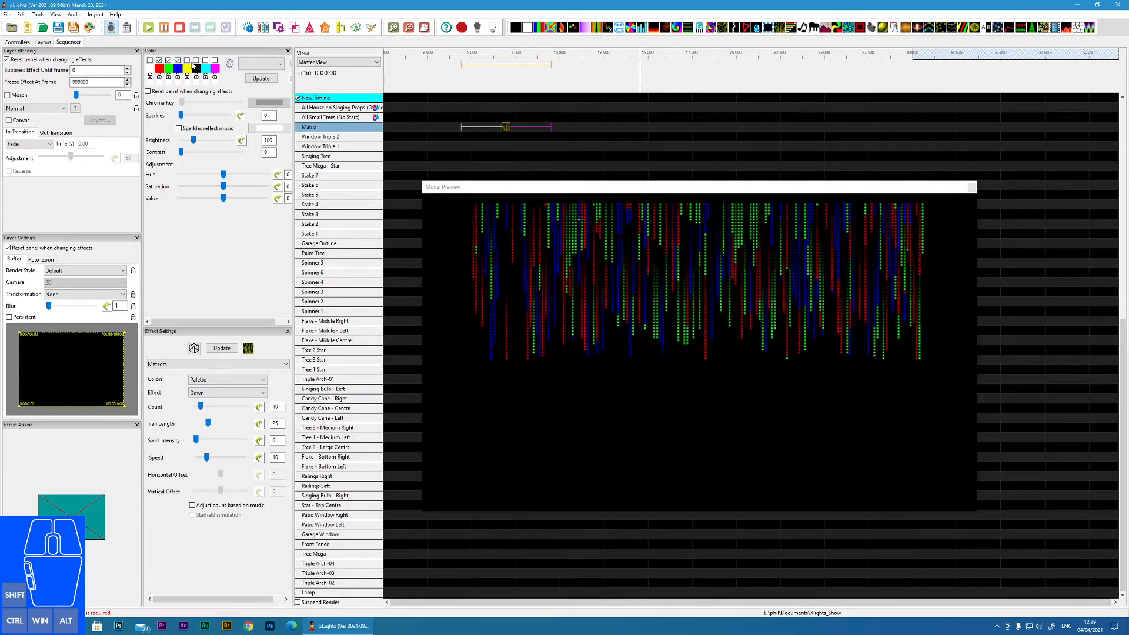
click(187, 60)
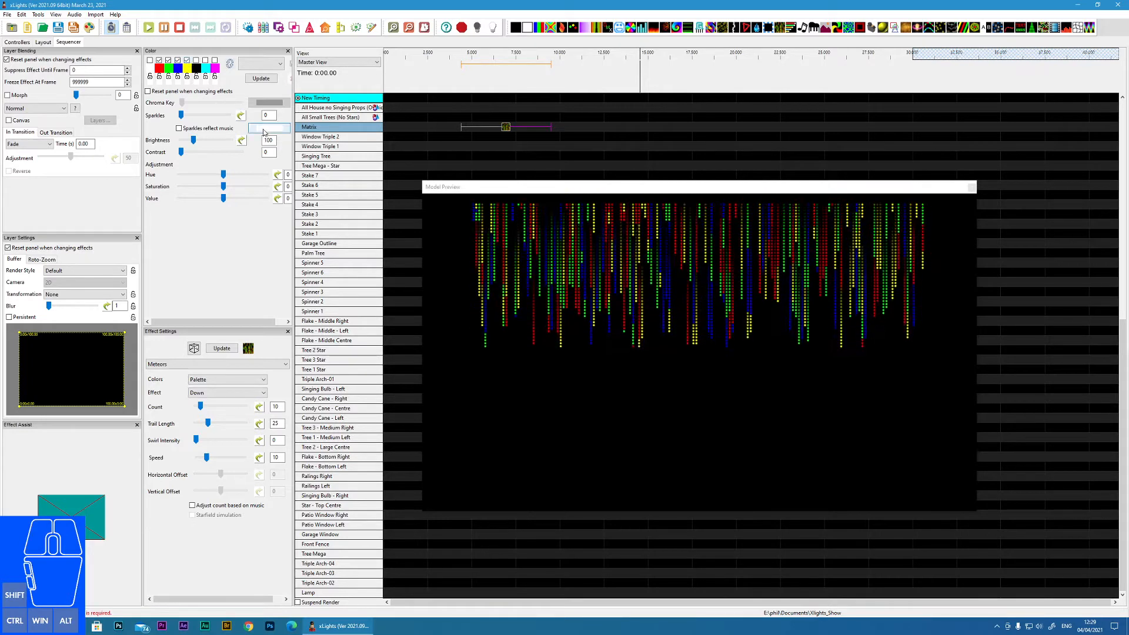
click(187, 60)
click(177, 60)
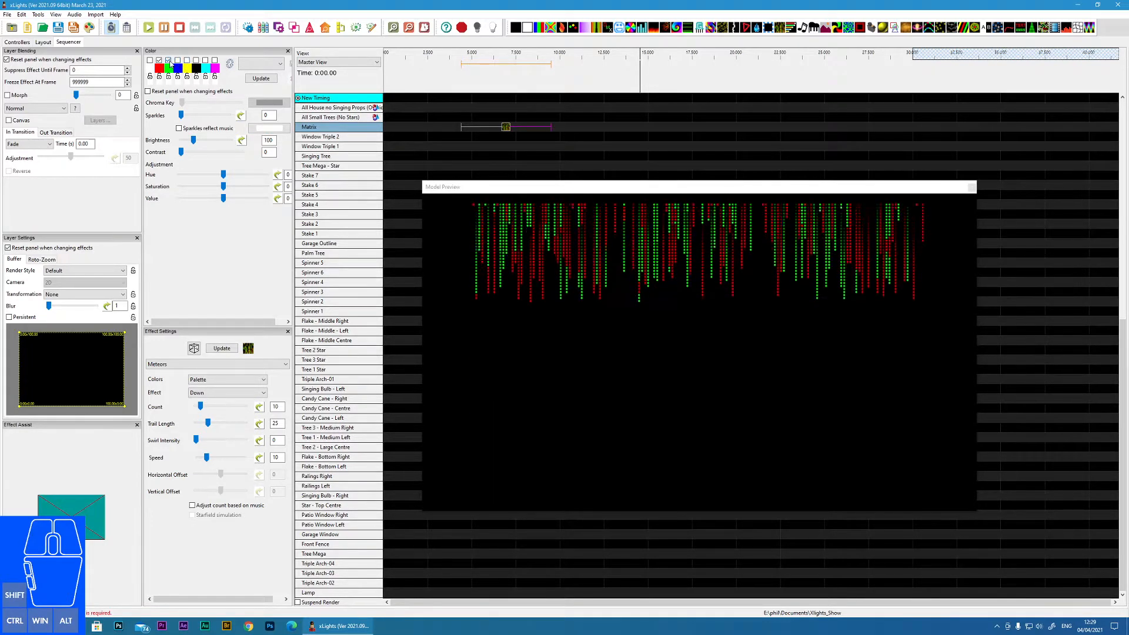
- Turn the yellow palette color into a rainbow gradient color curve from red through green to violet
click(187, 68)
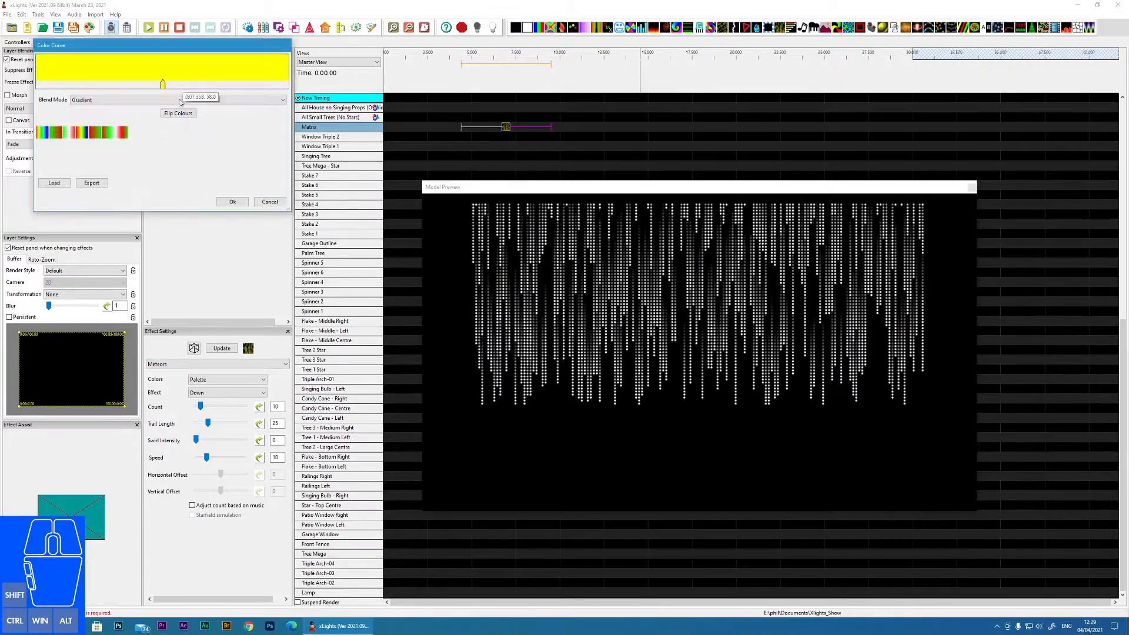
click(232, 202)
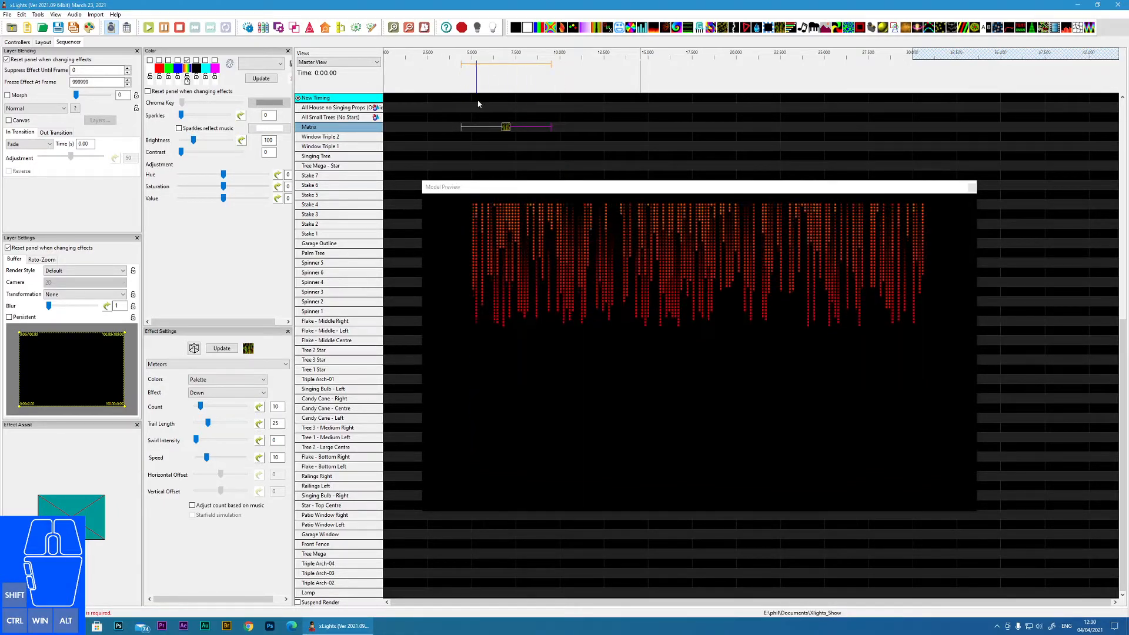
click(187, 69)
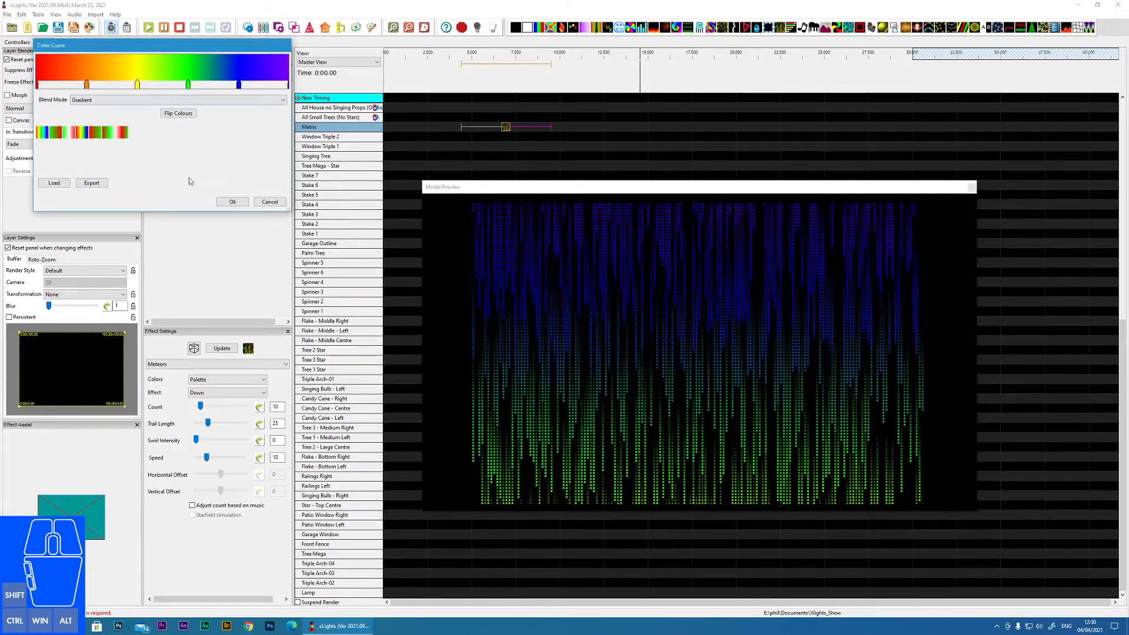
click(232, 202)
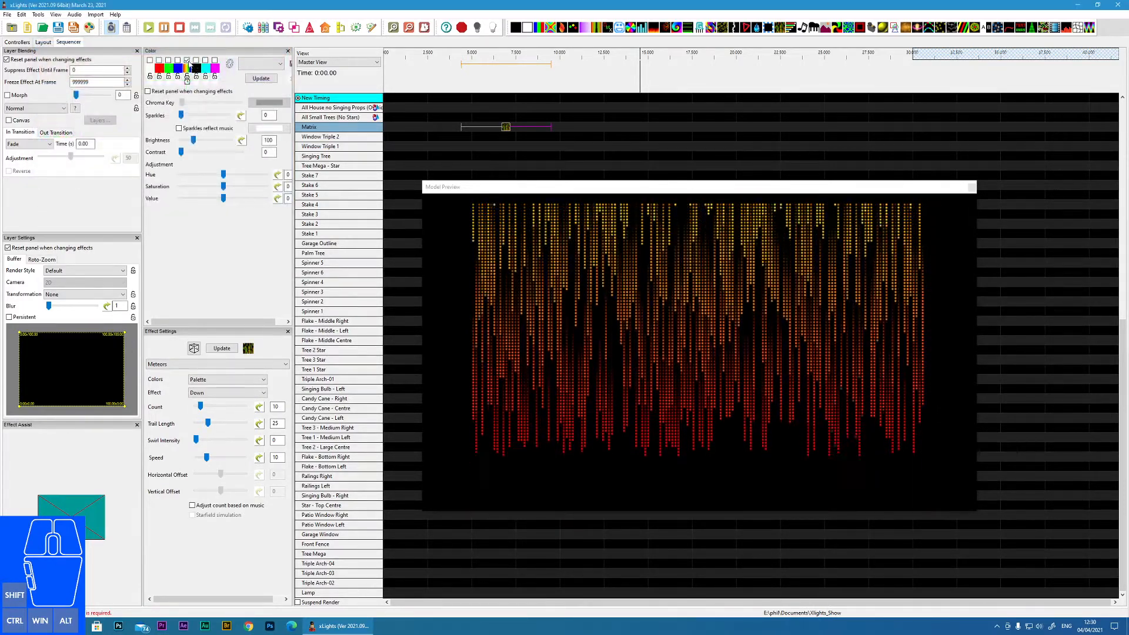
- Disable the gradient color and enable plain red and green for the meteors
click(187, 60)
click(159, 60)
click(168, 60)
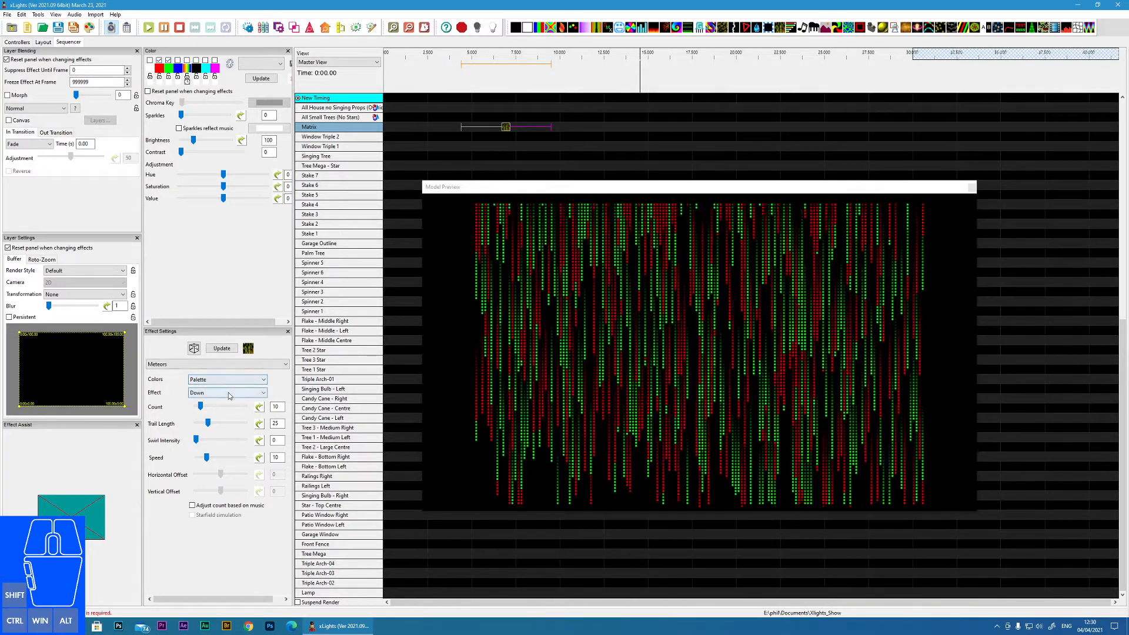
- Try the Up, Left and Right options of the Meteors effect in the preview
click(229, 393)
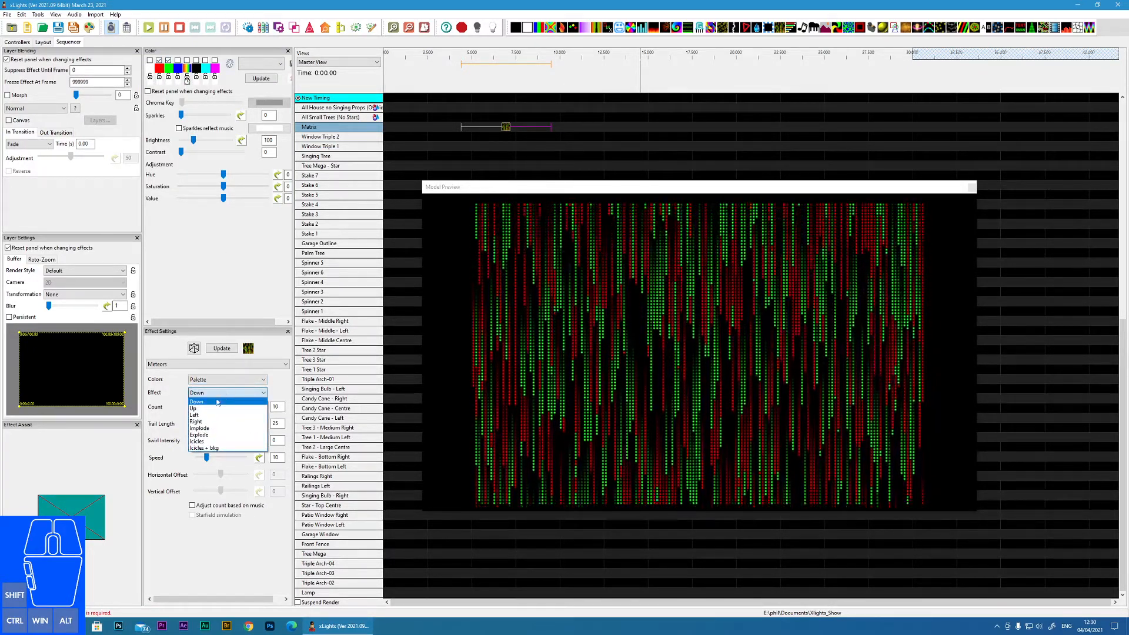
key(Escape)
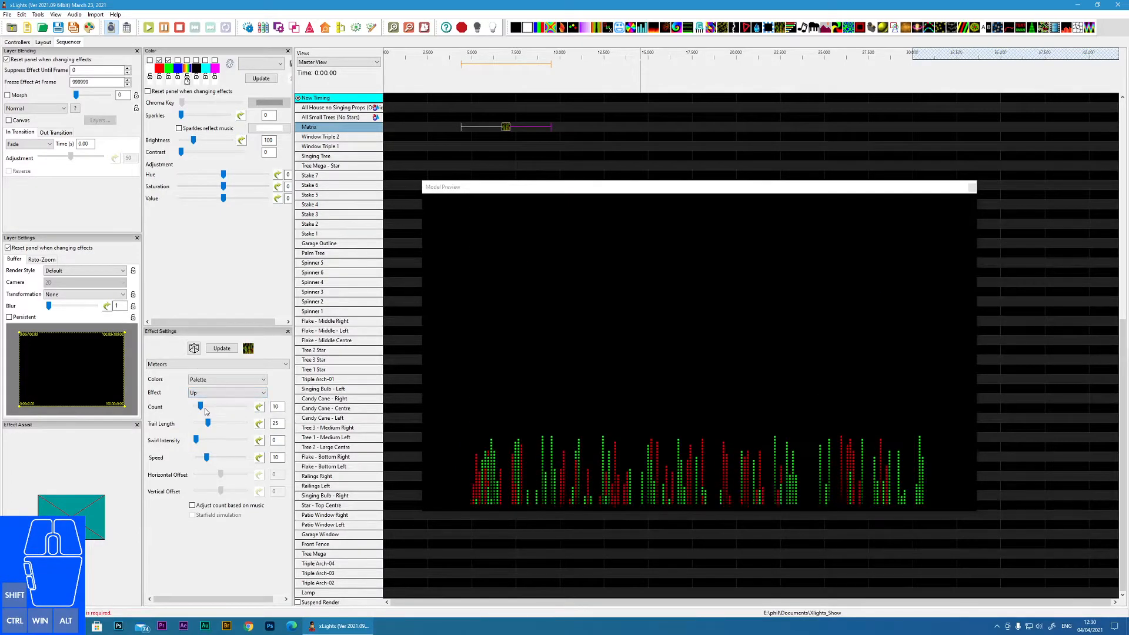
click(213, 394)
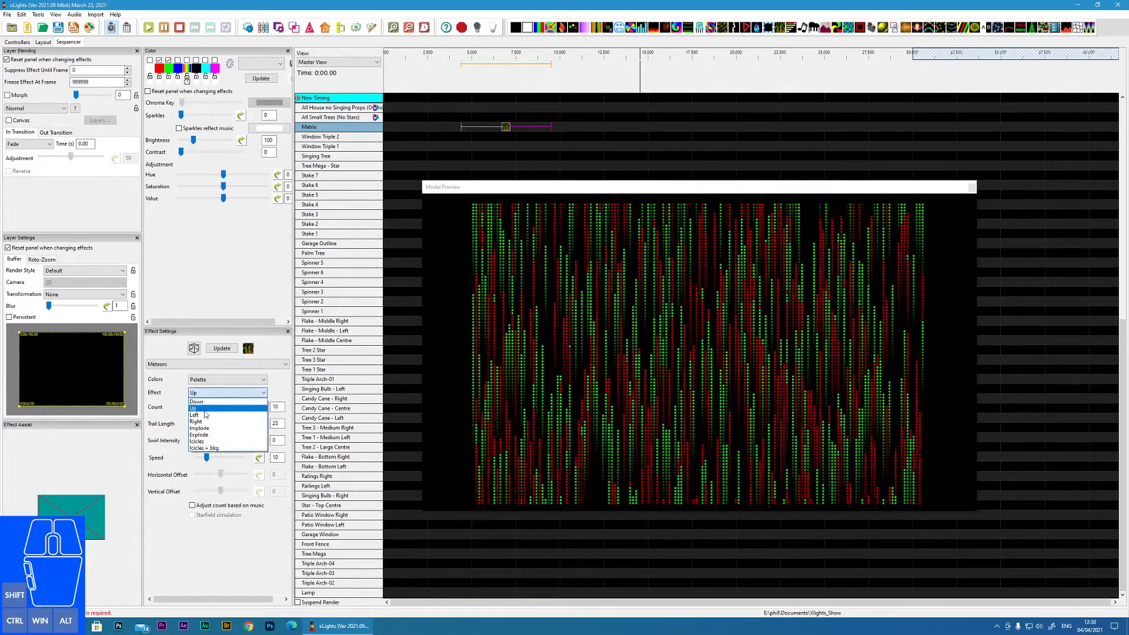
click(194, 415)
click(211, 393)
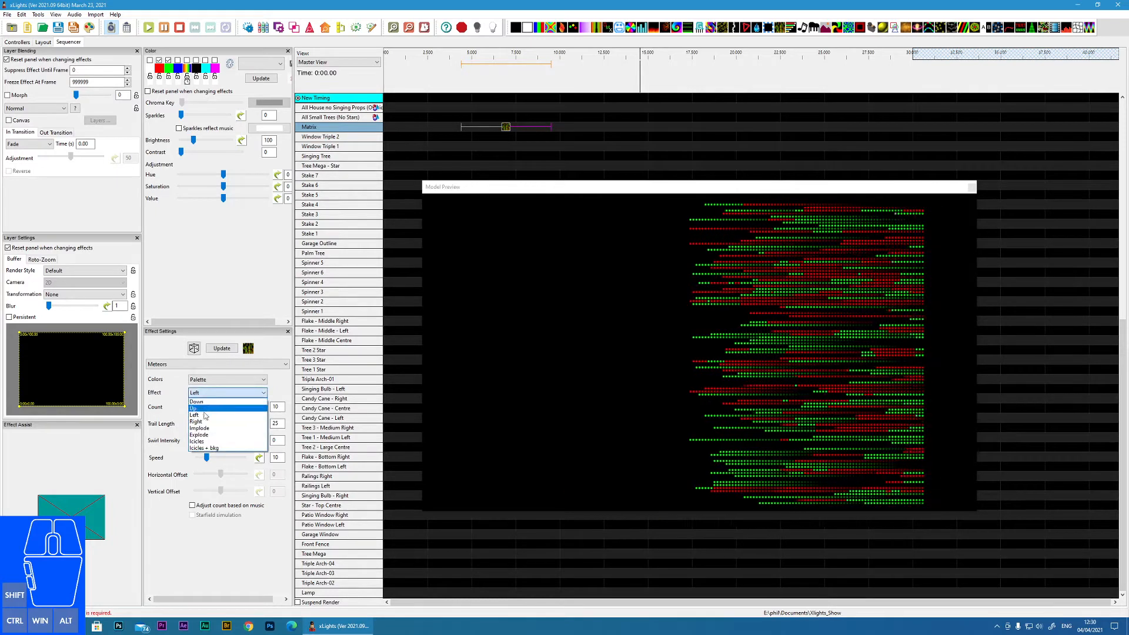
click(202, 422)
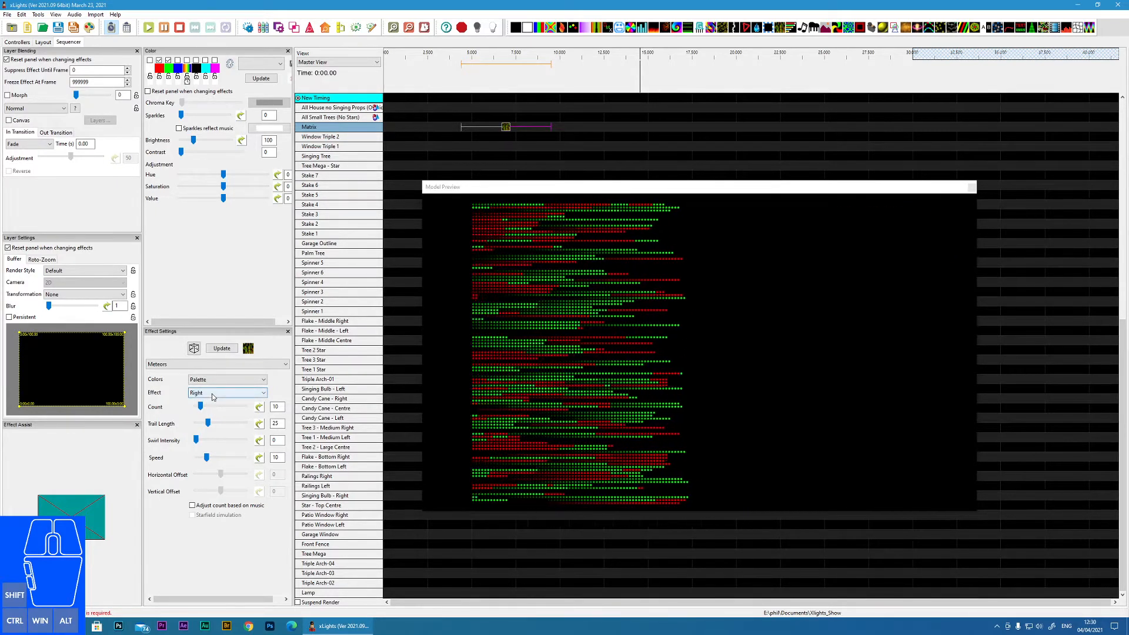
- Try the Implode and Explode options of the Meteors effect
click(213, 396)
click(199, 429)
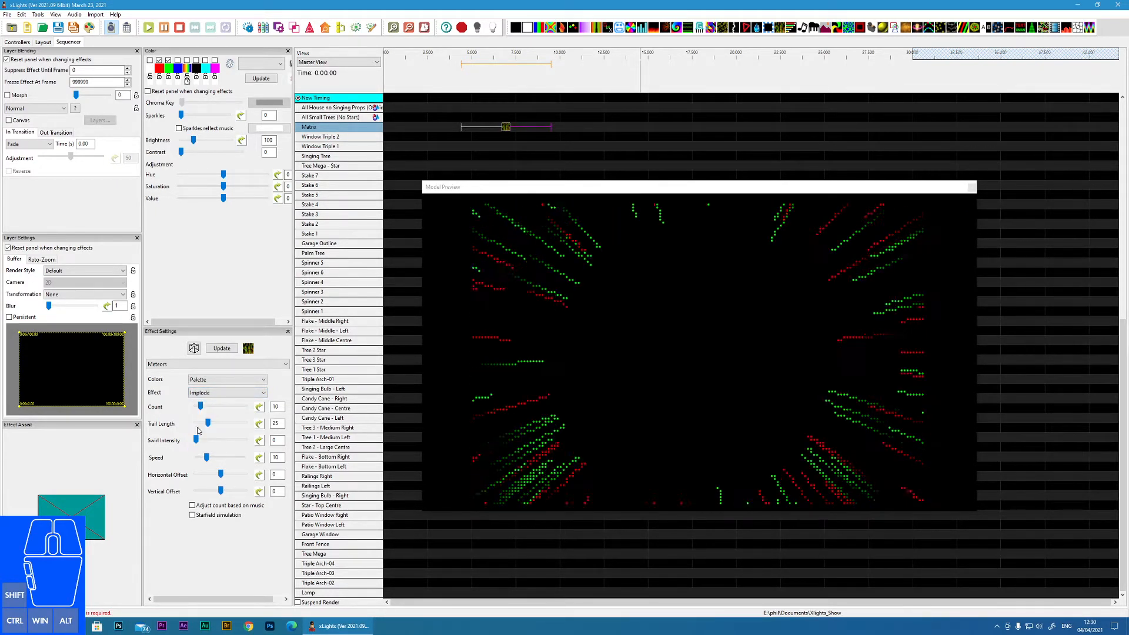
click(208, 394)
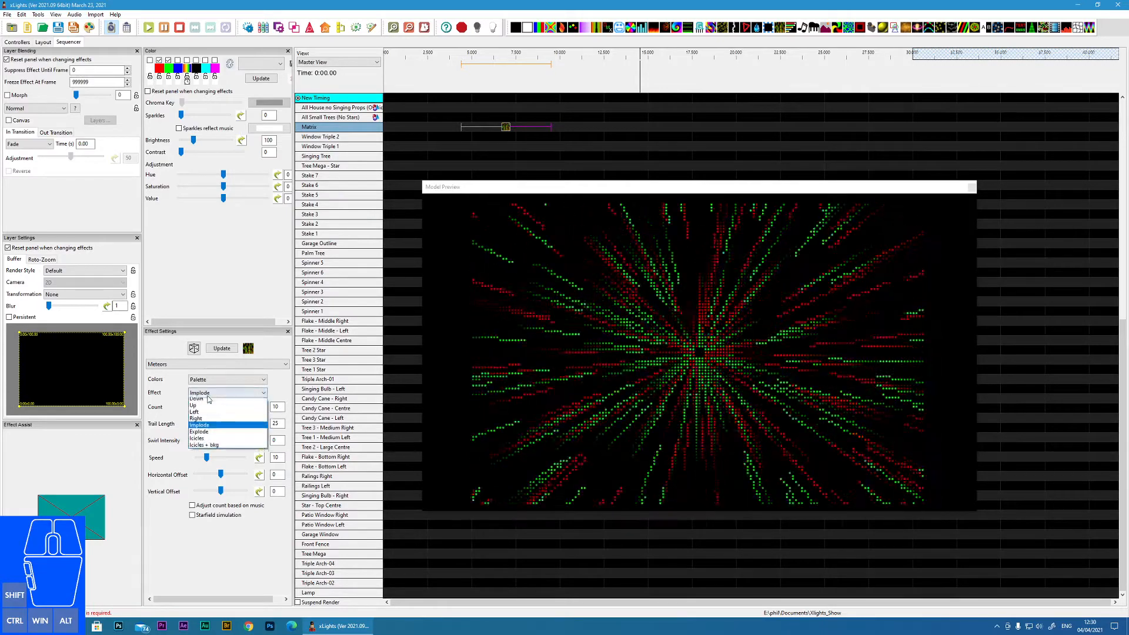
click(202, 435)
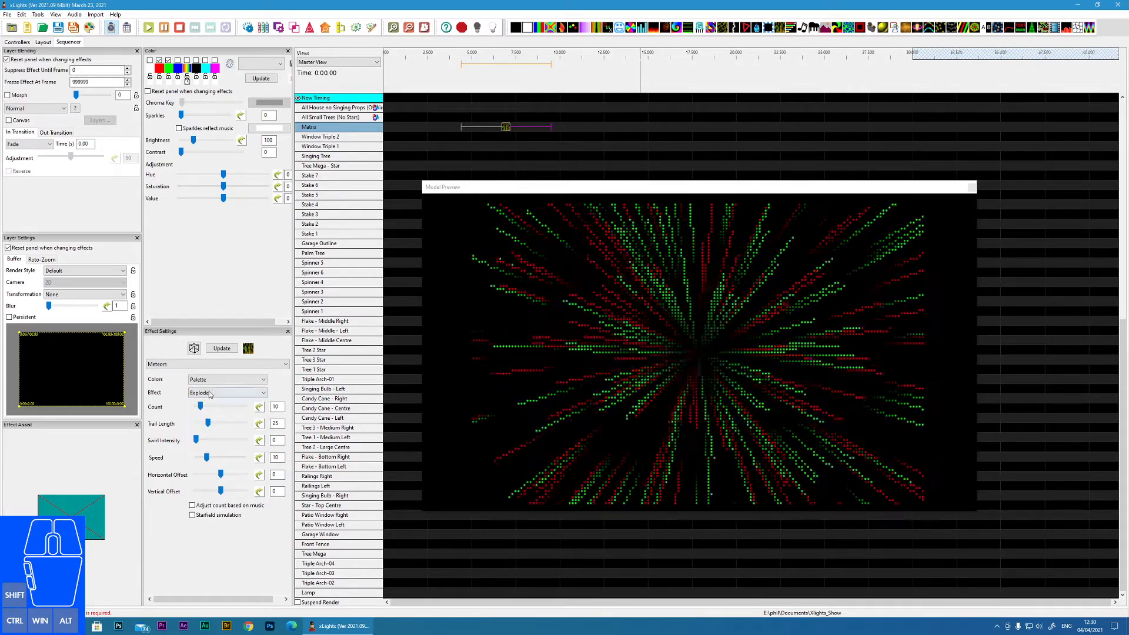
- Try the Icicles and Icicles + bkg options of the Meteors effect
click(210, 394)
click(204, 441)
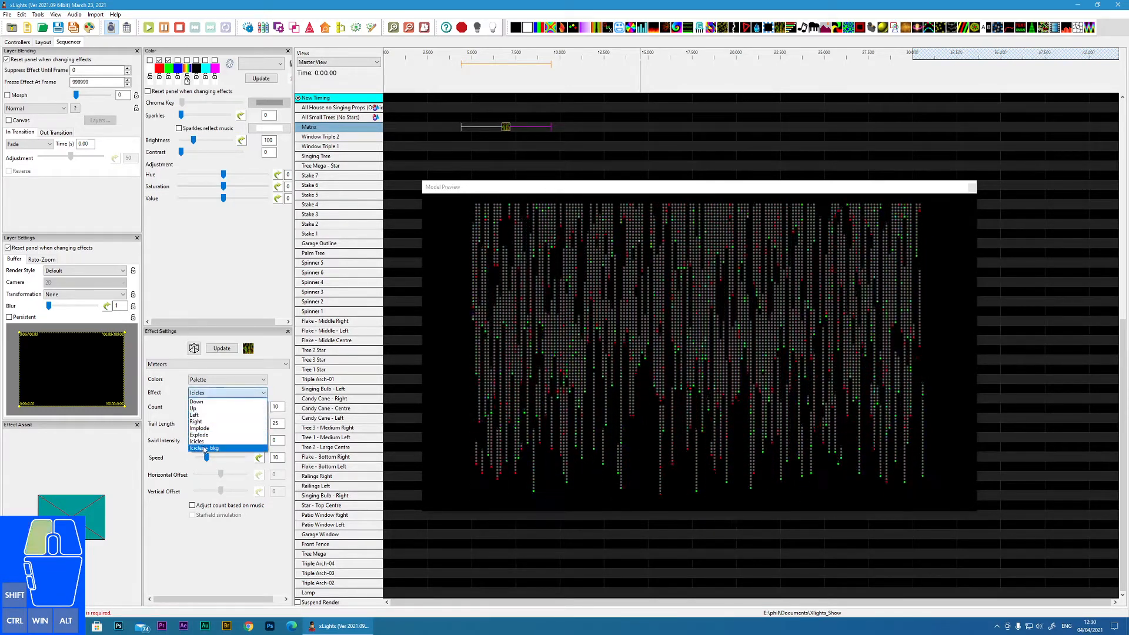
click(203, 448)
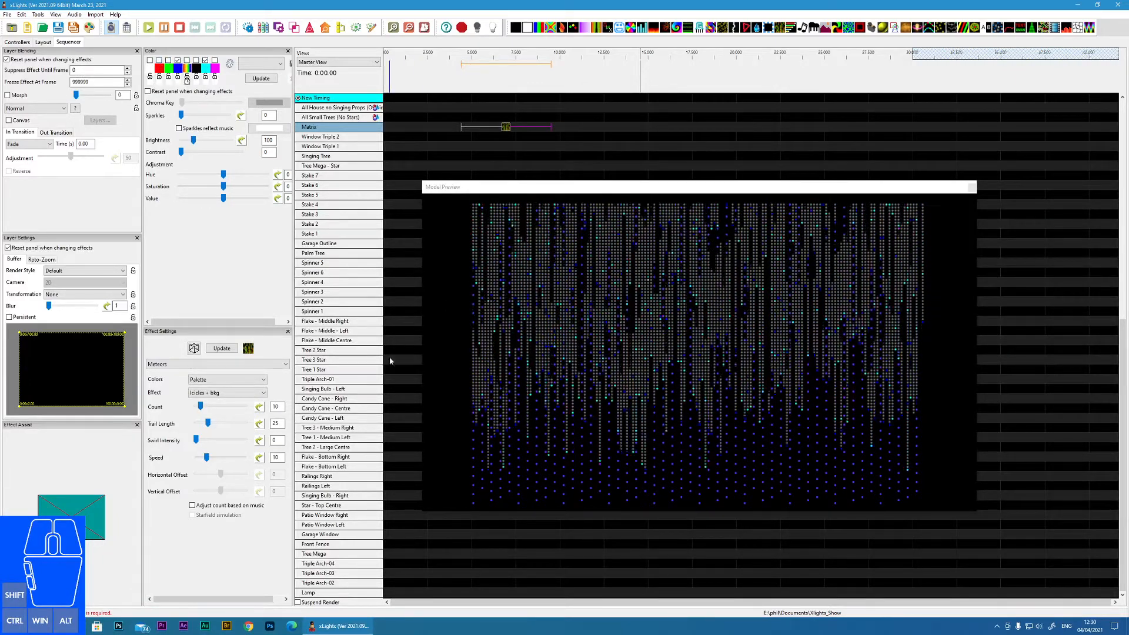
- Set the meteors to Down with count 5, trail length 20, swirl intensity 7 and speed 15
click(223, 393)
click(197, 401)
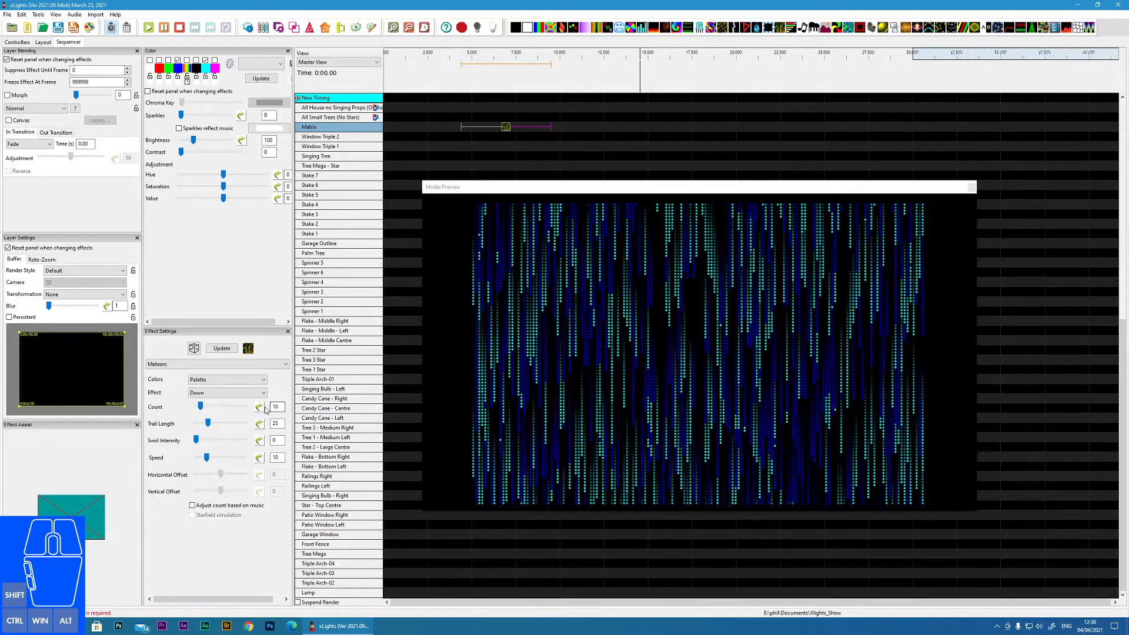
mouse_move(200, 407)
mouse_down()
mouse_move(233, 405)
mouse_move(195, 408)
mouse_up()
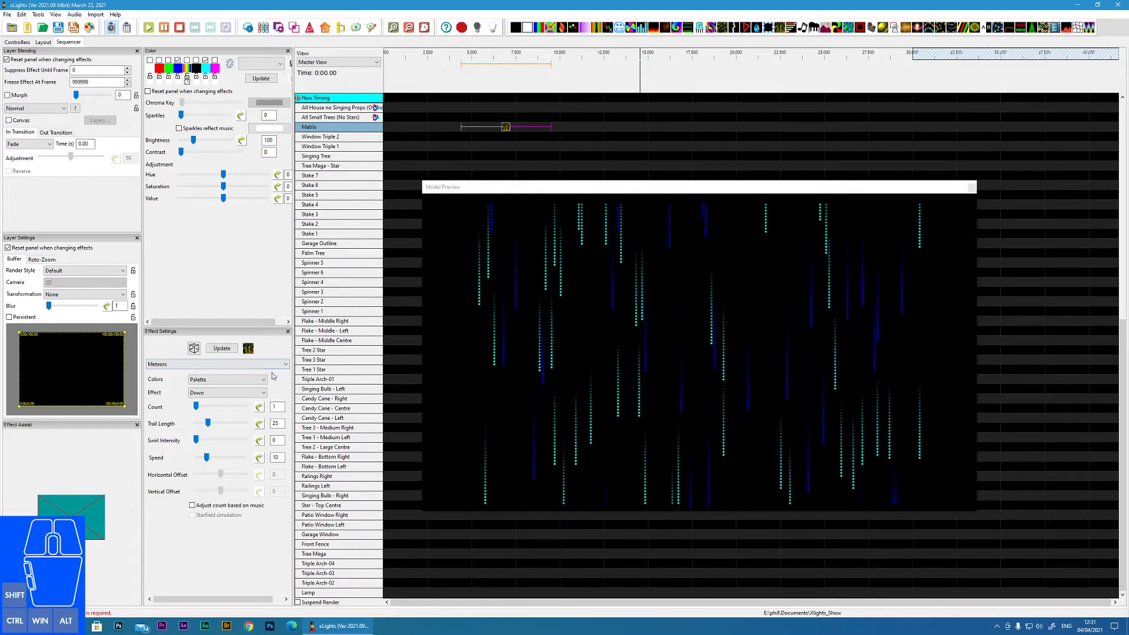
drag(196, 407, 217, 426)
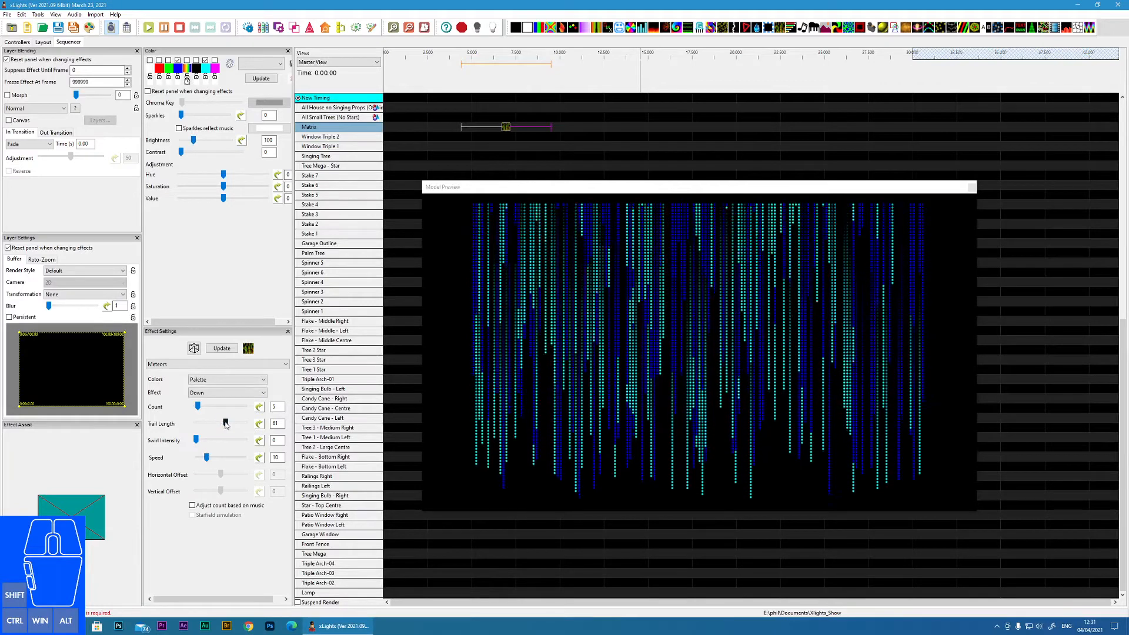
drag(224, 422, 173, 423)
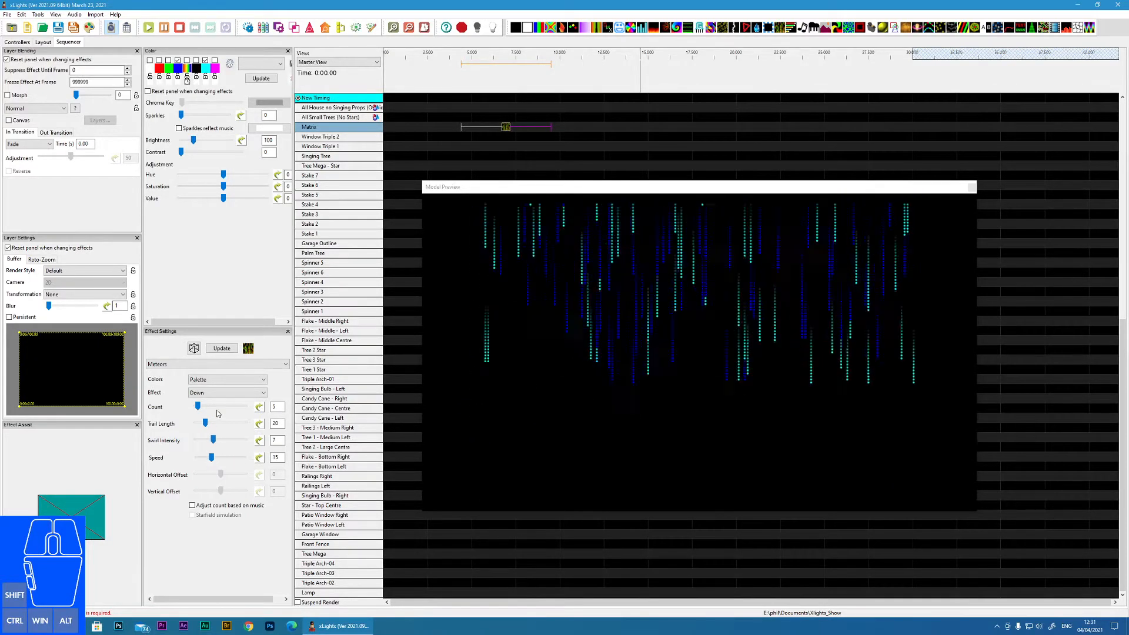
- Change the Meteors effect type to Implode with a horizontal offset of 14
click(209, 393)
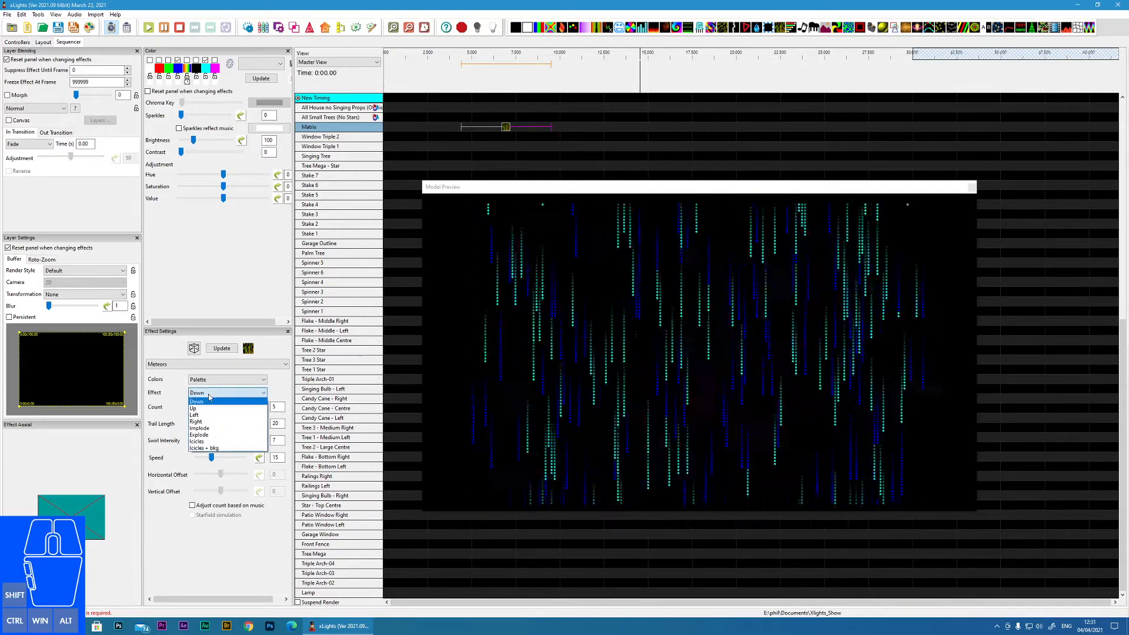
click(210, 480)
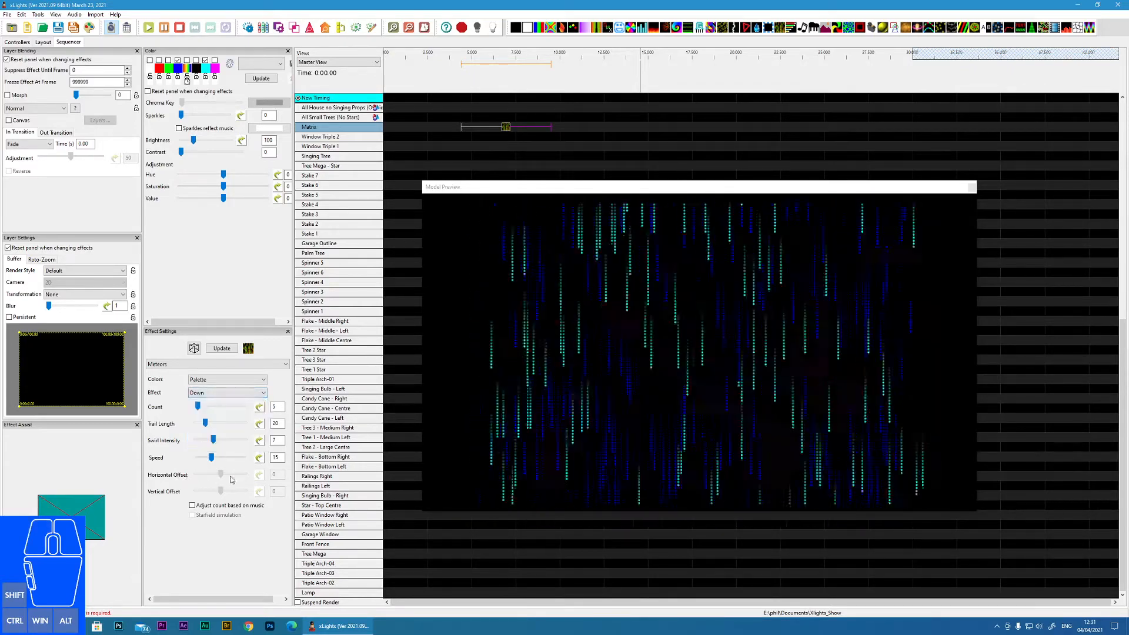
click(221, 394)
click(200, 430)
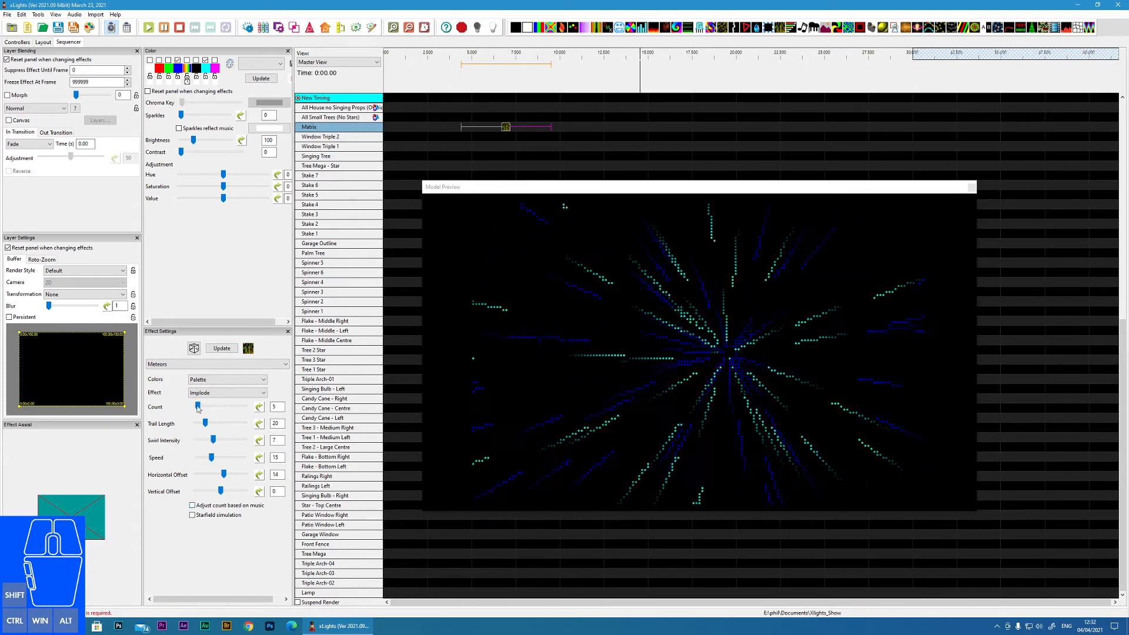
- Raise the imploding meteors' count to 8 and turn on Starfield simulation
mouse_move(198, 407)
mouse_down()
mouse_move(220, 407)
mouse_move(199, 412)
mouse_up()
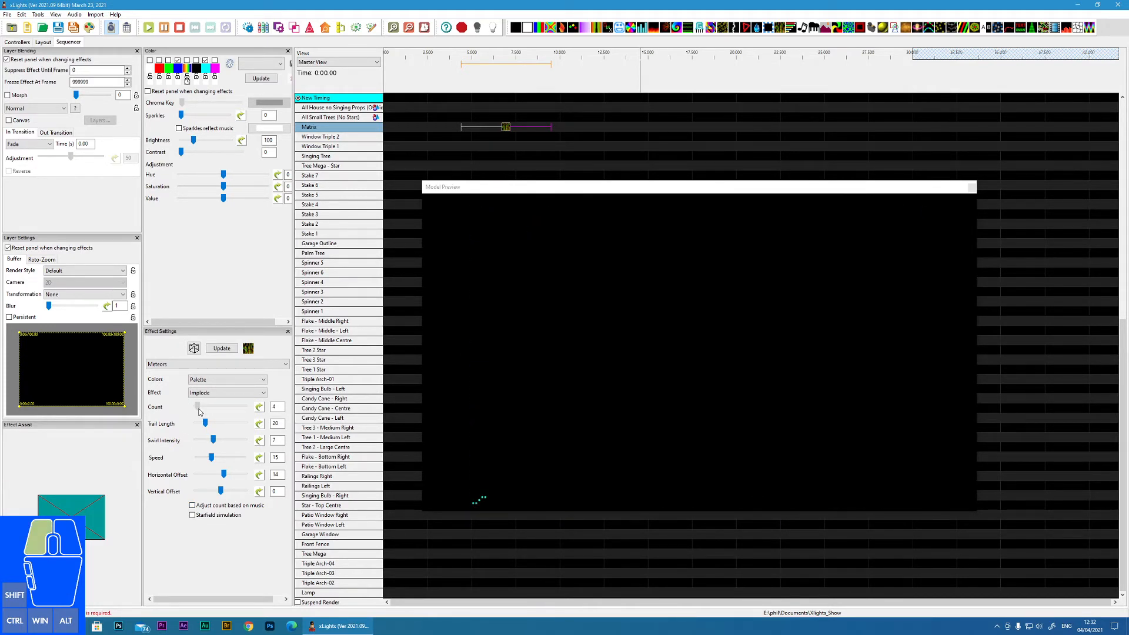
click(192, 515)
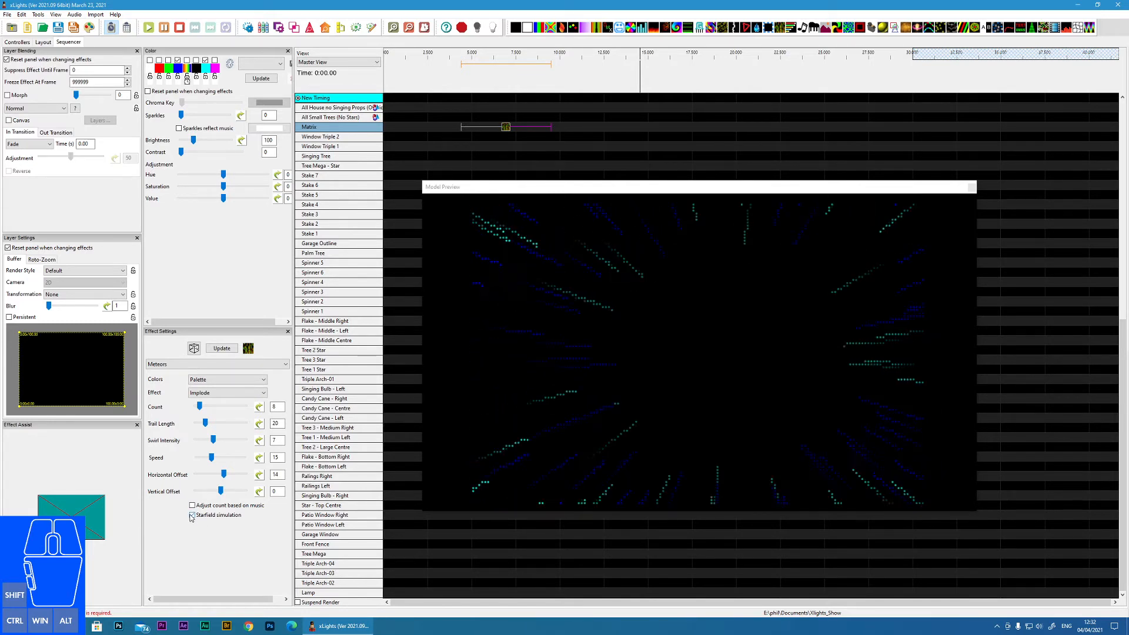